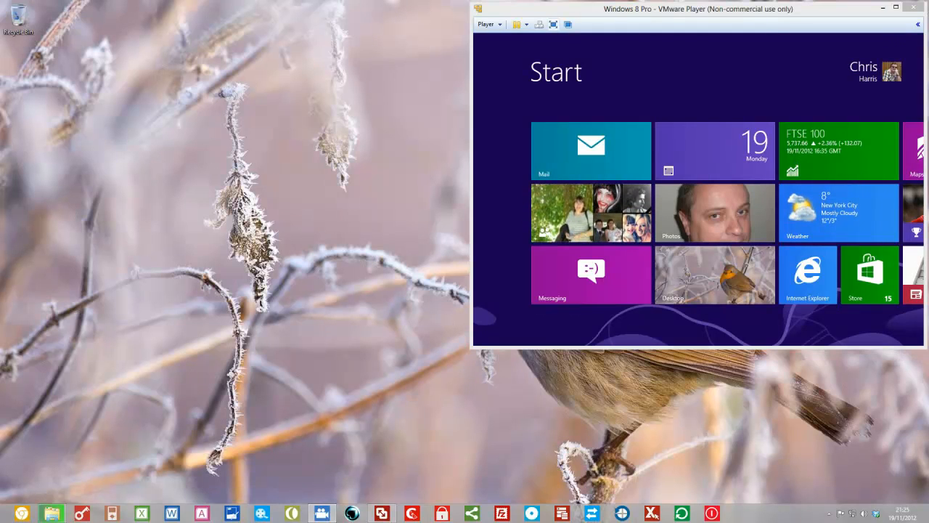
- Show the Windows 8 Pro virtual machine full screen and open File History in Control Panel's System and Security section
{"action": "left_click", "coordinate": [553, 23]}
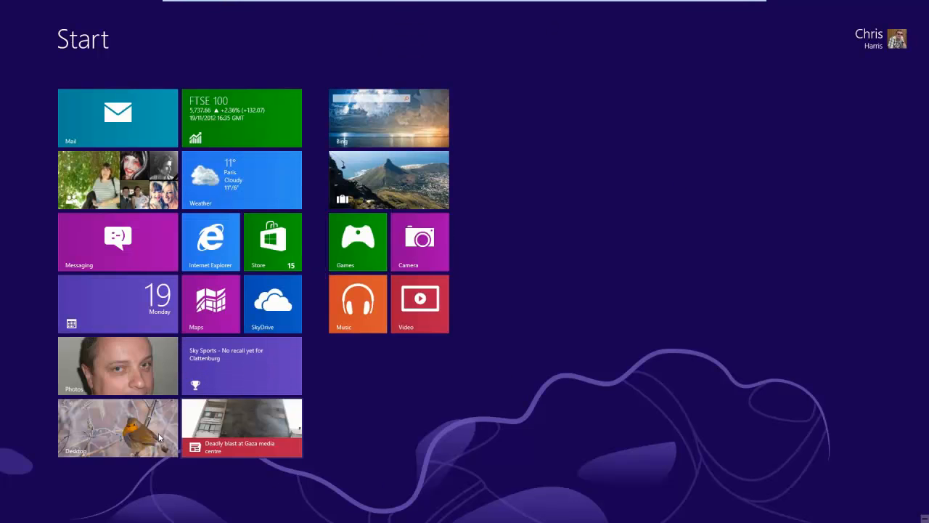
{"action": "left_click", "coordinate": [160, 436]}
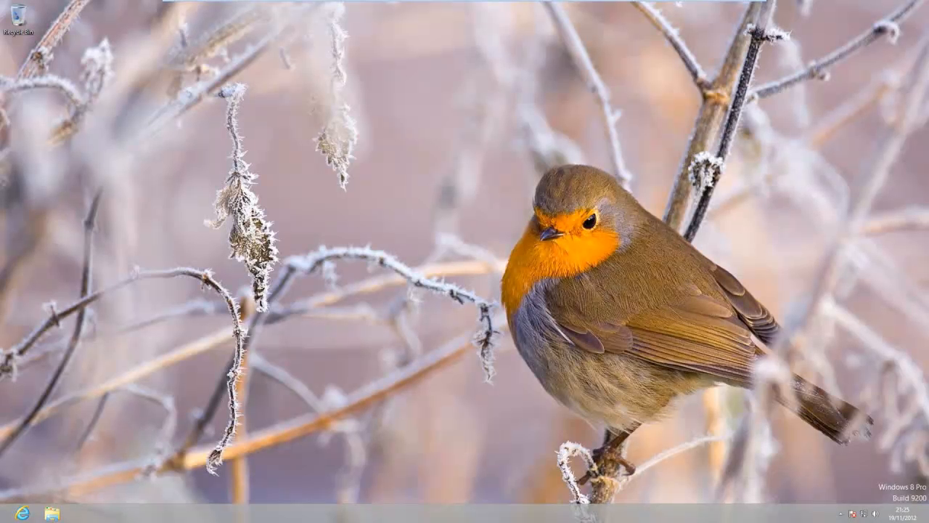
{"action": "right_click", "coordinate": [7, 517]}
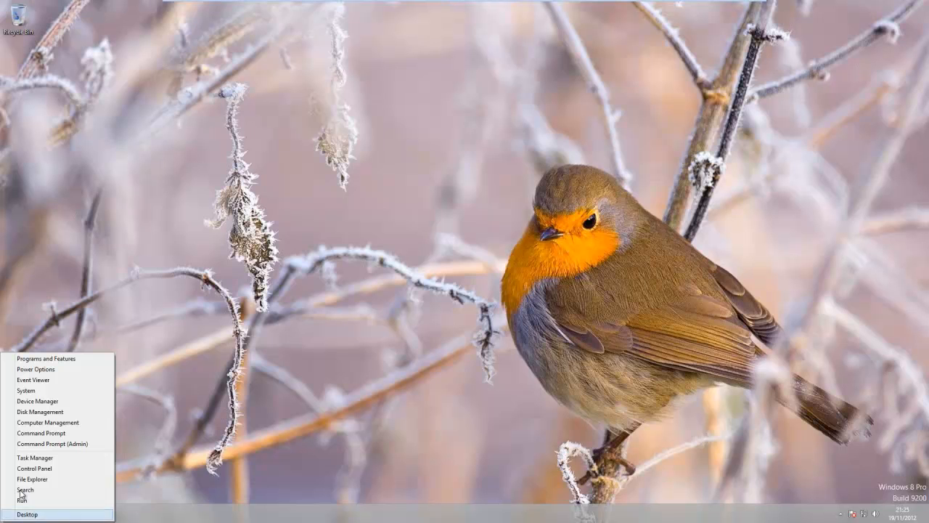
{"action": "left_click", "coordinate": [49, 470]}
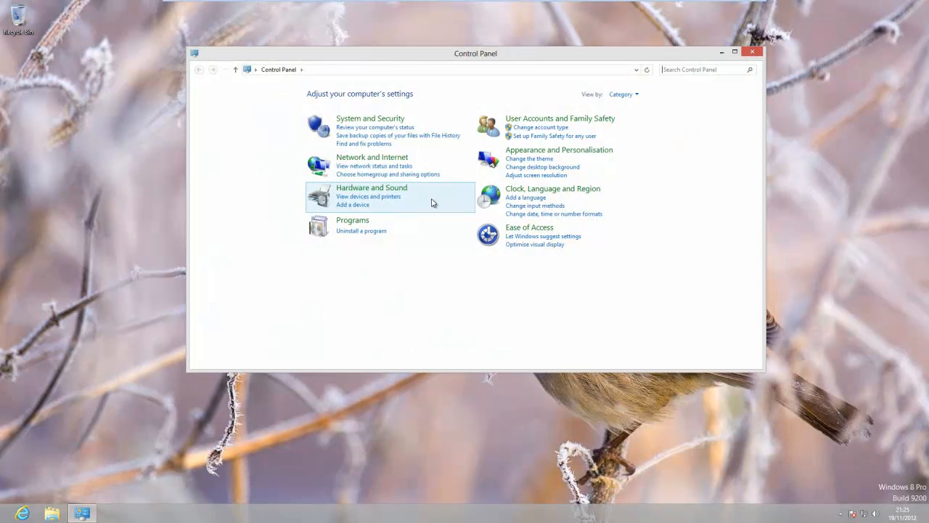
{"action": "left_click", "coordinate": [393, 121]}
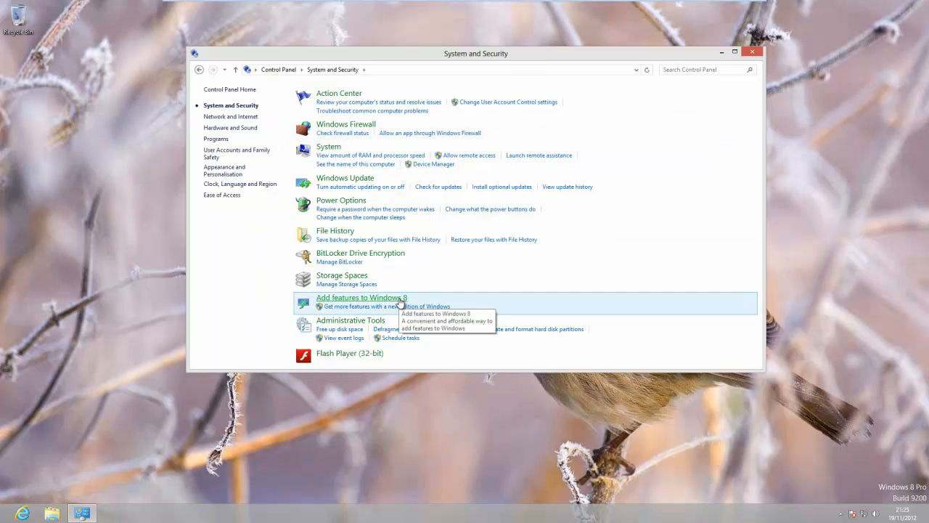
{"action": "left_click", "coordinate": [332, 238]}
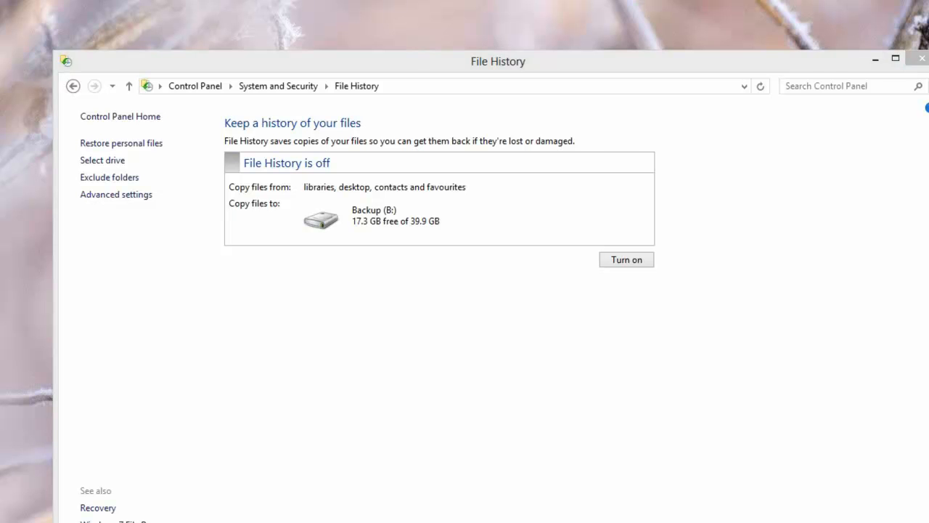
- Review the Backup (B:) and Local Disk (C:) drives in the Computer window, and the drives available to File History
{"action": "left_click", "coordinate": [306, 254]}
{"action": "left_click", "coordinate": [498, 255]}
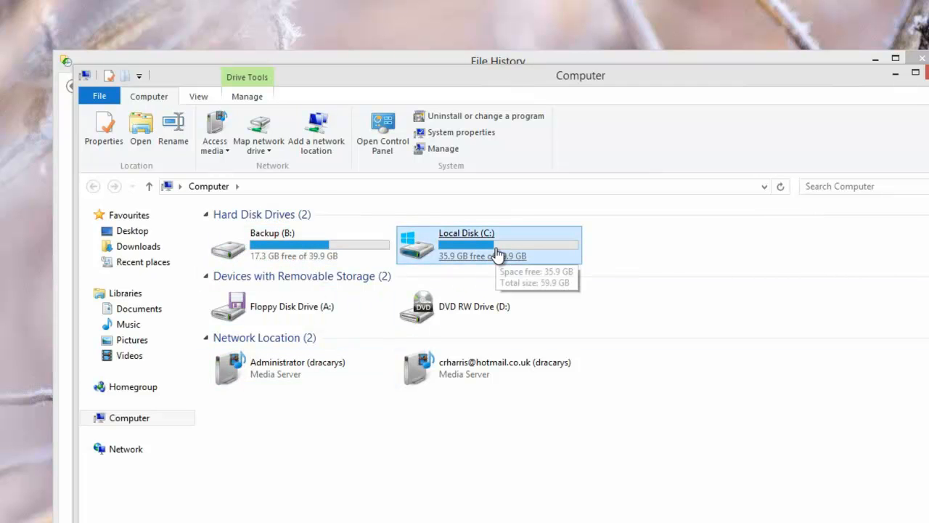
{"action": "left_click", "coordinate": [372, 261]}
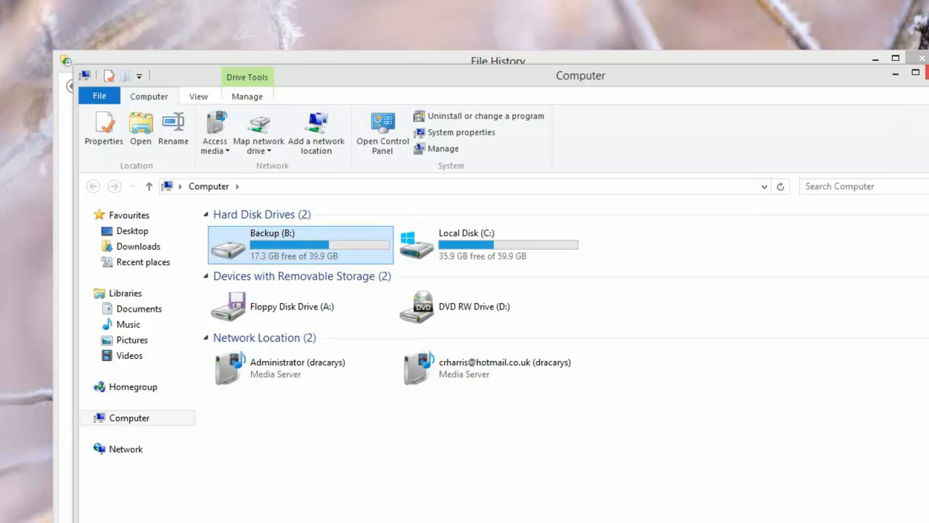
{"action": "left_click", "coordinate": [916, 73]}
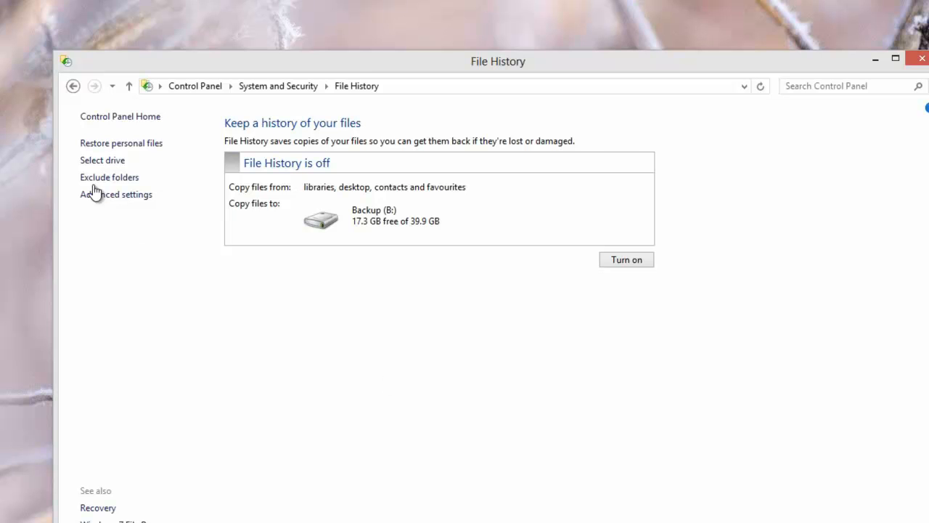
{"action": "left_click", "coordinate": [111, 167]}
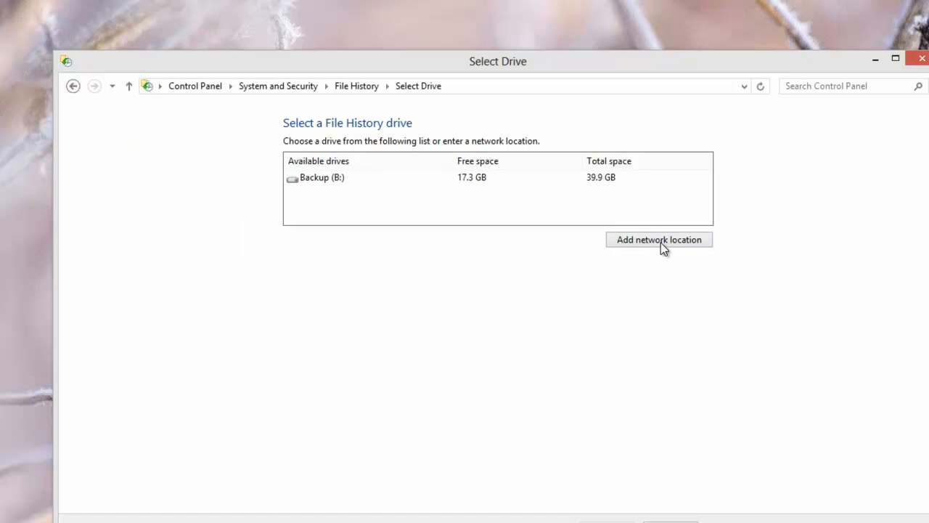
{"action": "left_click", "coordinate": [671, 519]}
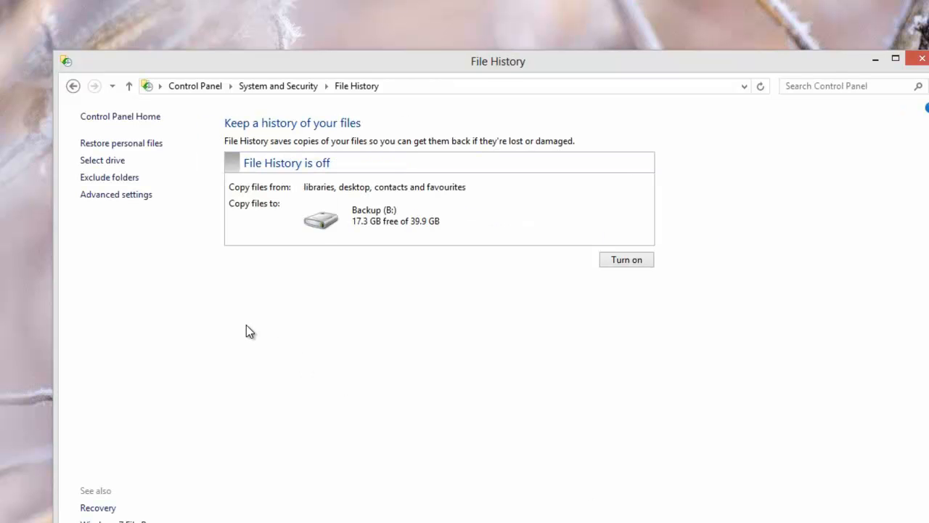
- Set File History to save copies of files every 10 minutes and review the options for keeping saved versions
{"action": "left_click", "coordinate": [117, 196]}
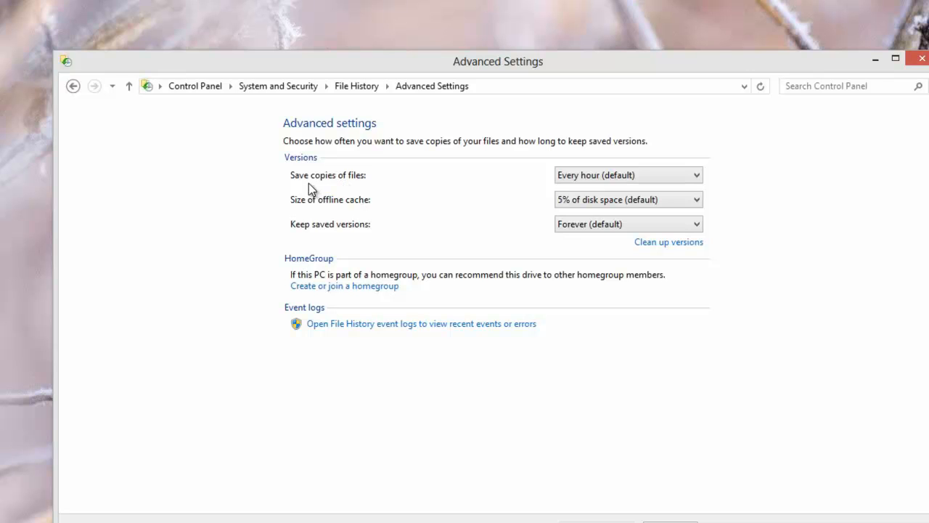
{"action": "left_click", "coordinate": [698, 176]}
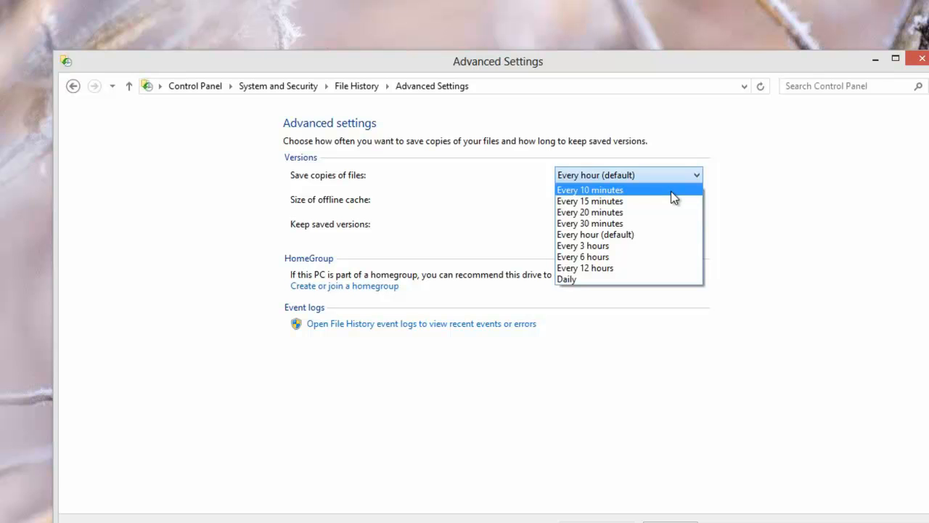
{"action": "left_click", "coordinate": [671, 191]}
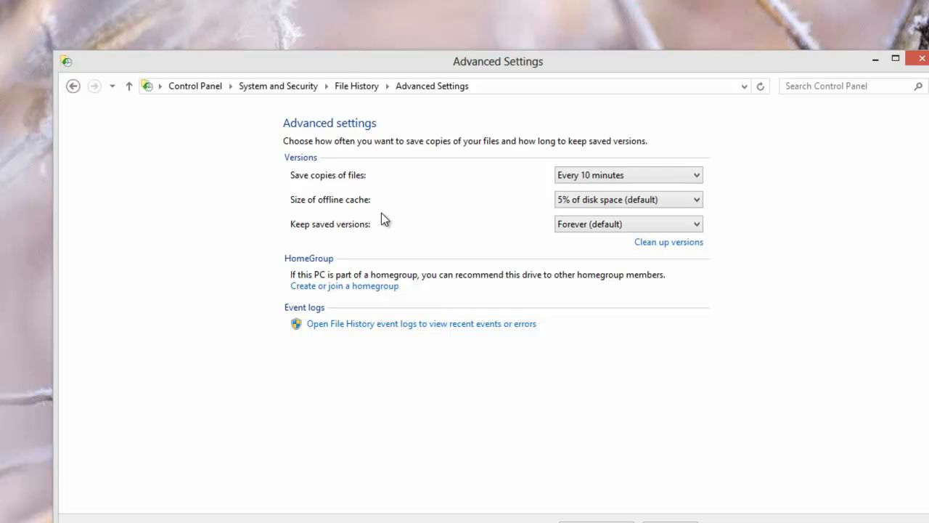
{"action": "left_click", "coordinate": [696, 225]}
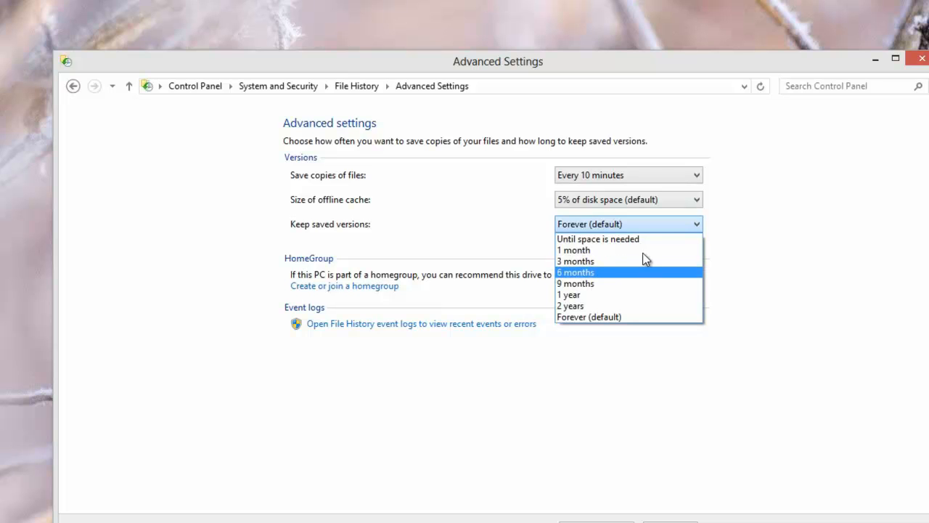
{"action": "left_click", "coordinate": [699, 225]}
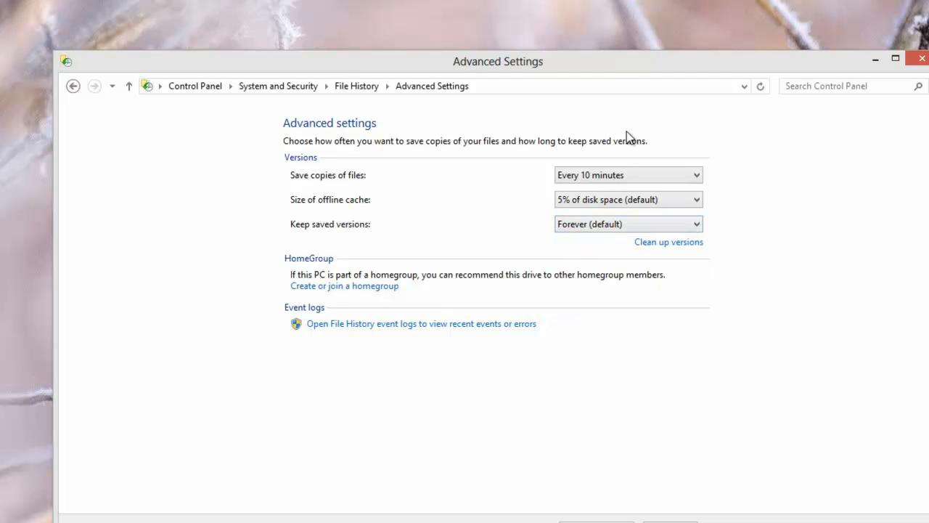
{"action": "left_click_drag", "start_coordinate": [610, 62], "coordinate": [625, 65]}
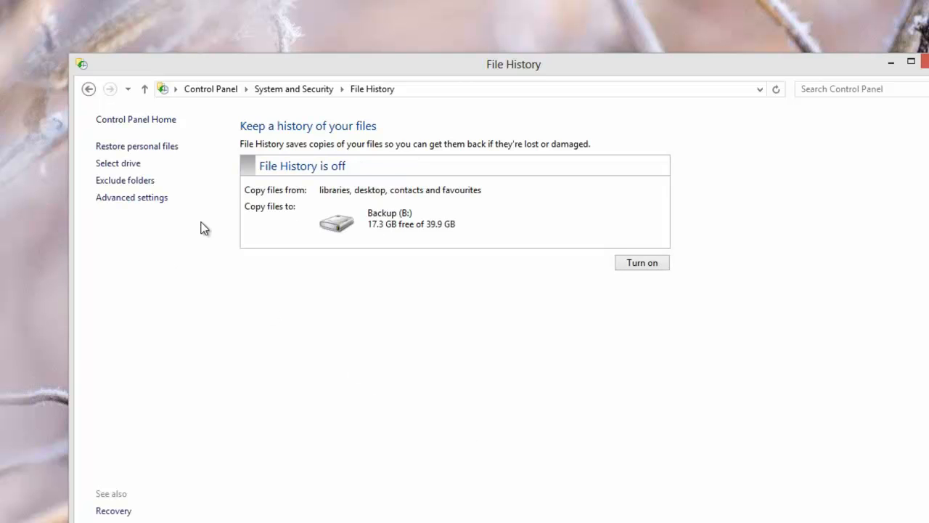
- Examine File History's folder exclusion page and its folder picker without adding a folder
{"action": "left_click", "coordinate": [132, 187]}
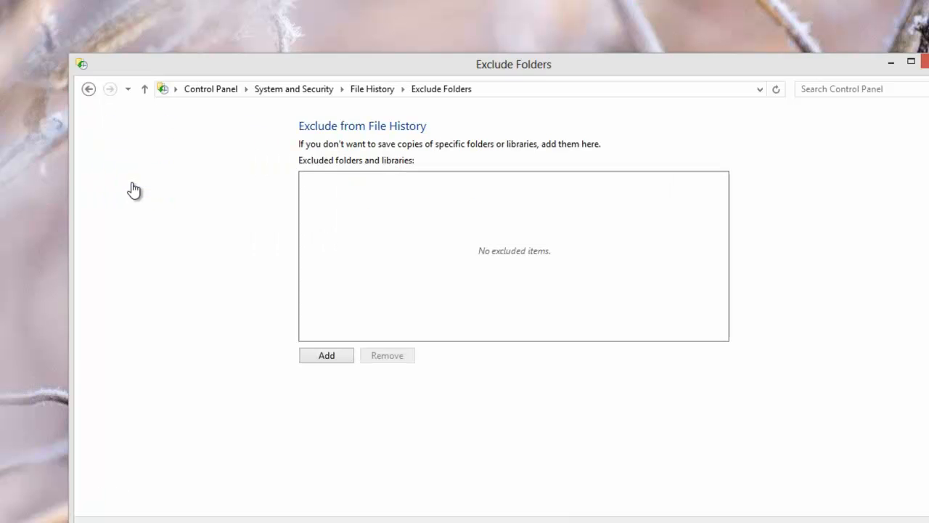
{"action": "left_click", "coordinate": [340, 359]}
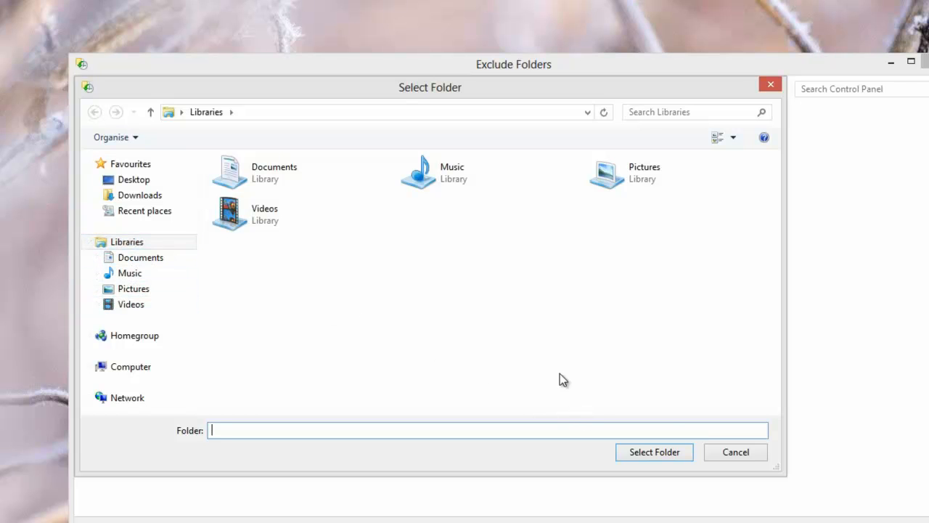
{"action": "left_click", "coordinate": [746, 458]}
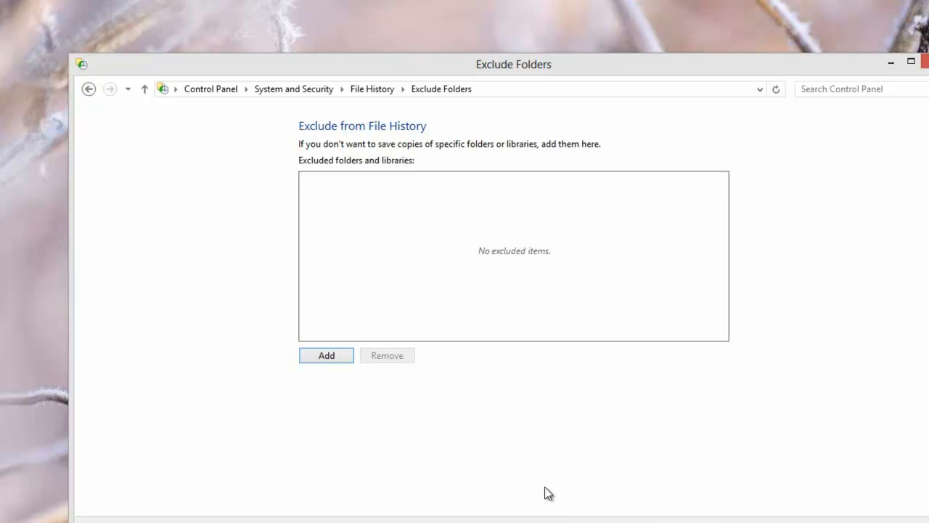
{"action": "left_click", "coordinate": [698, 522]}
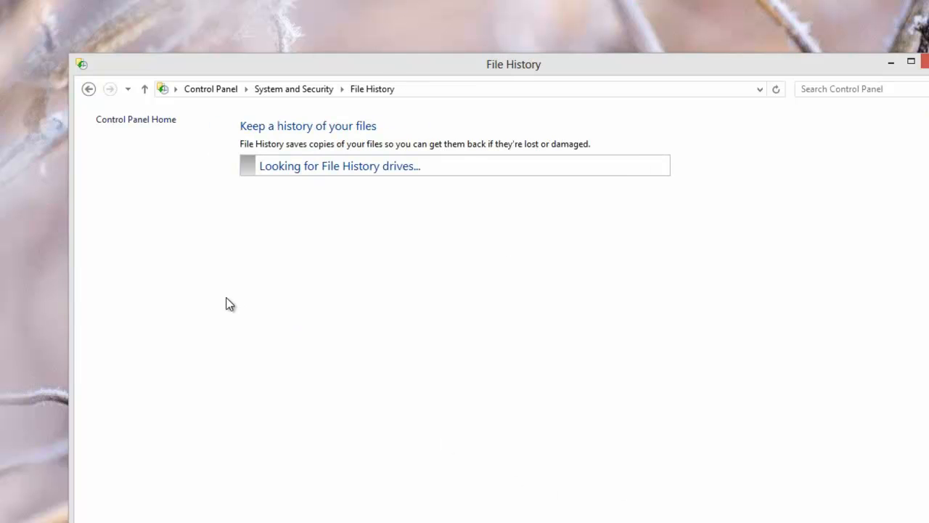
- Turn on File History for the Backup (B:) drive, and turn it off again
{"action": "left_click", "coordinate": [643, 265]}
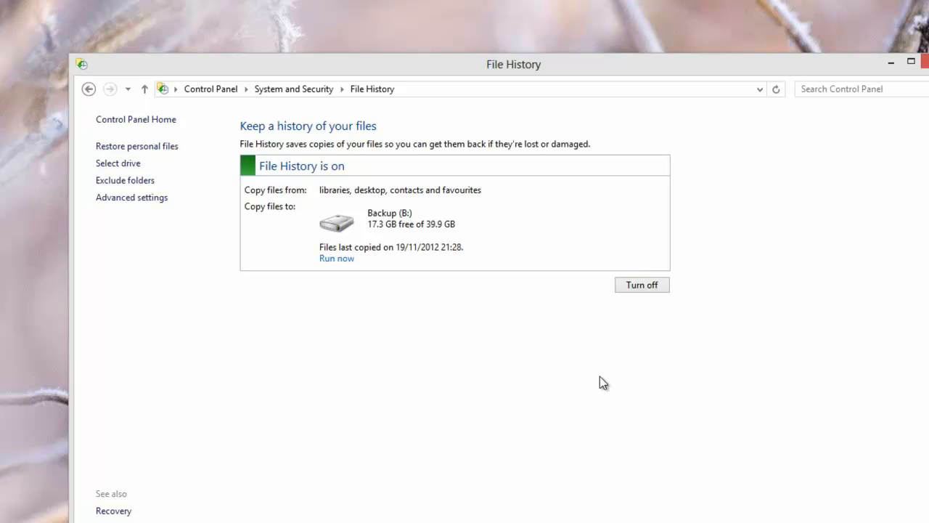
{"action": "left_click", "coordinate": [638, 285]}
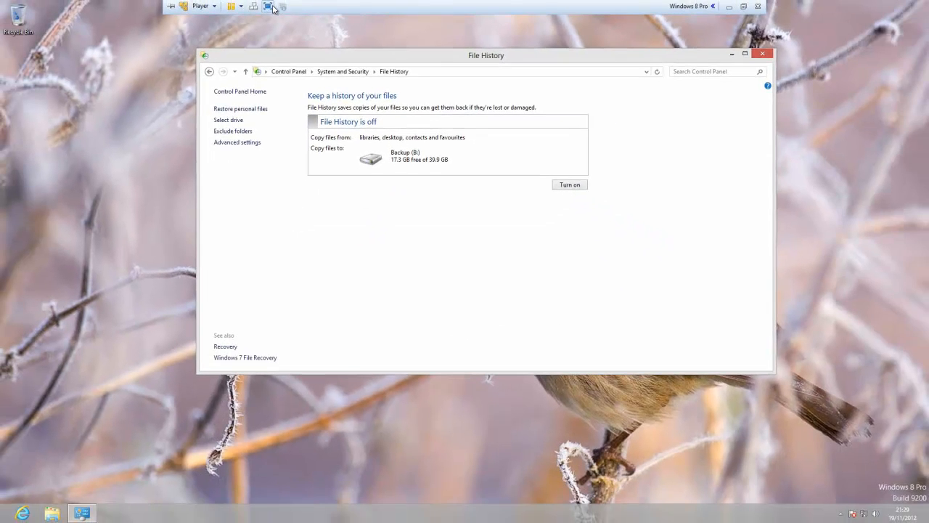
- Take the virtual machine out of full screen, minimize it, and open the Downloads folder on the host computer
{"action": "left_click", "coordinate": [273, 8]}
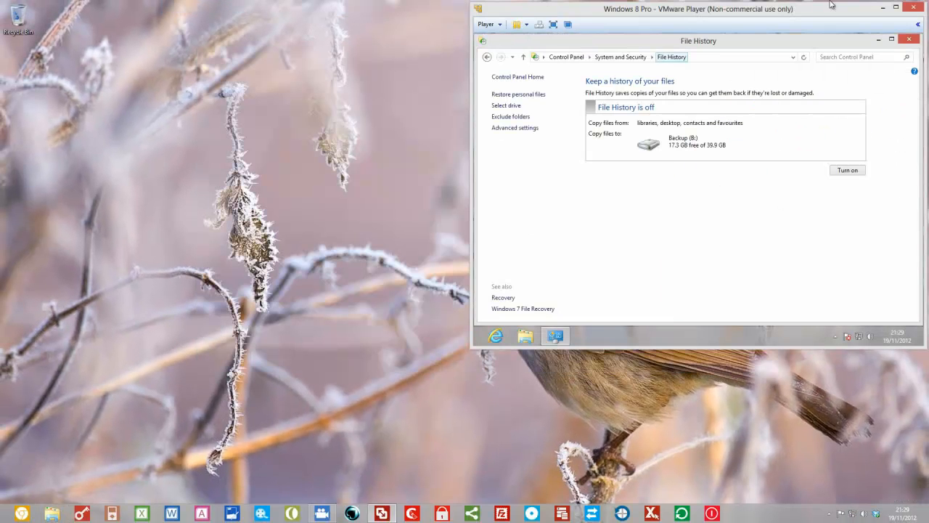
{"action": "left_click", "coordinate": [883, 8]}
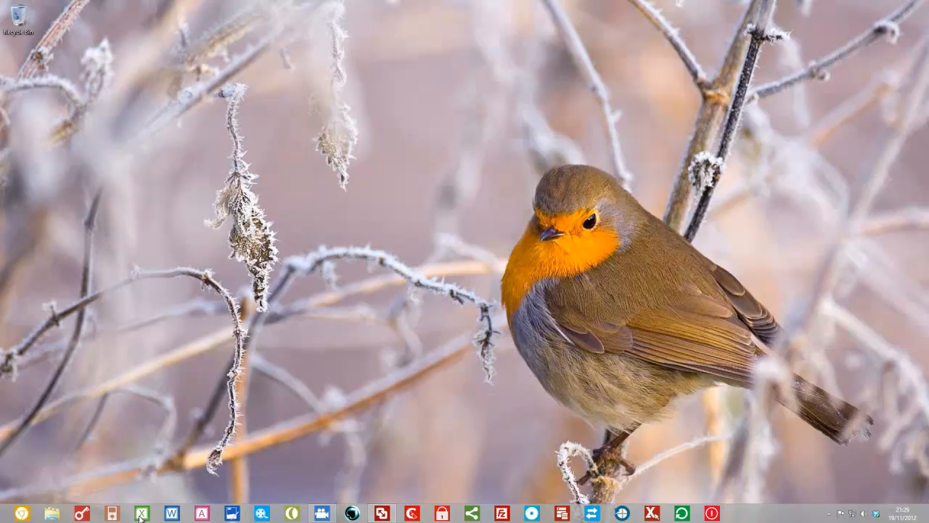
{"action": "right_click", "coordinate": [53, 515]}
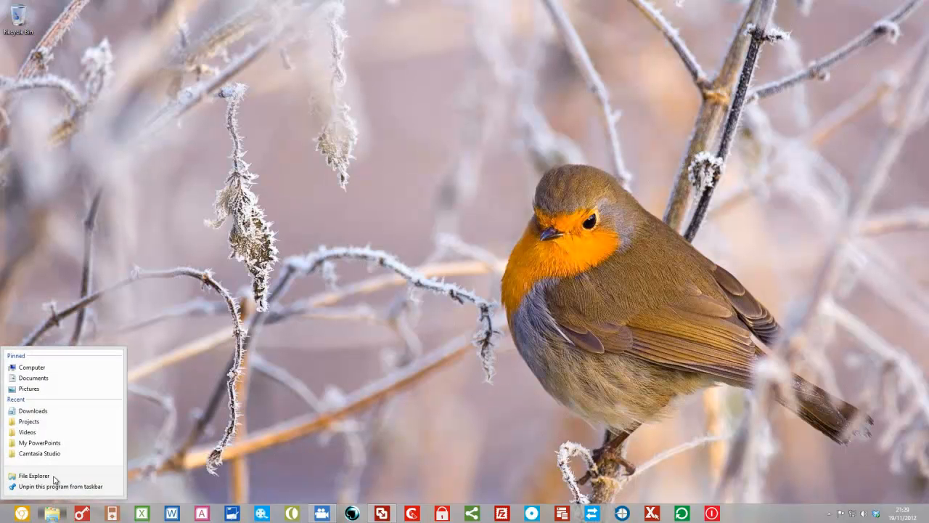
{"action": "left_click", "coordinate": [54, 413]}
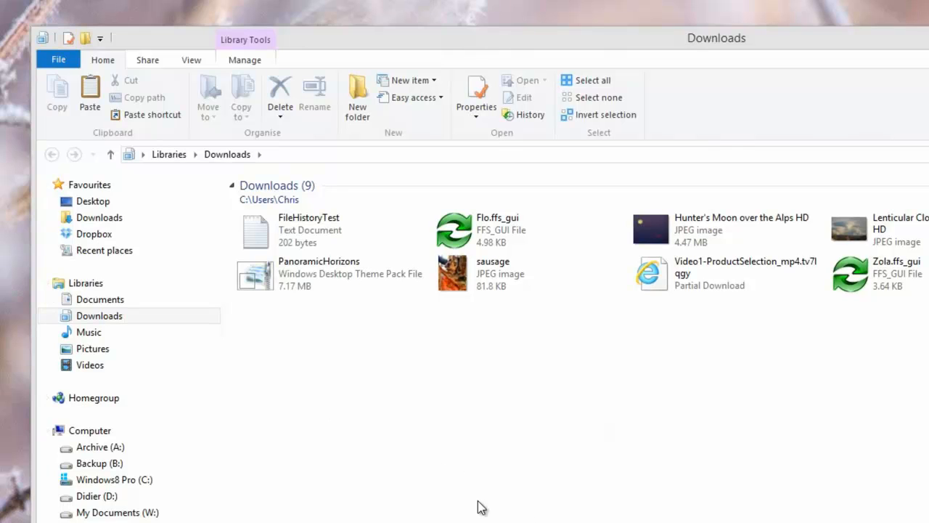
- Open the FileHistoryTest text document to read its contents, and close it
{"action": "left_click", "coordinate": [312, 232]}
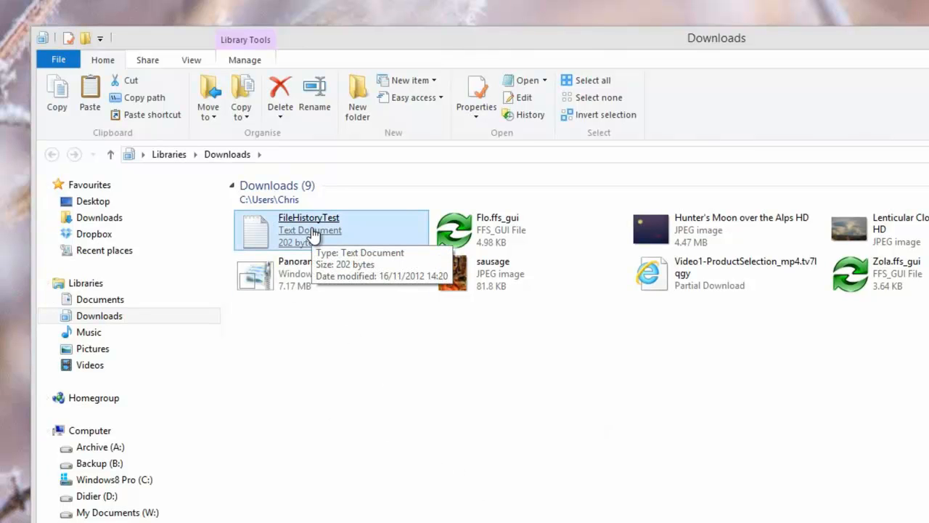
{"action": "double_click", "coordinate": [313, 232]}
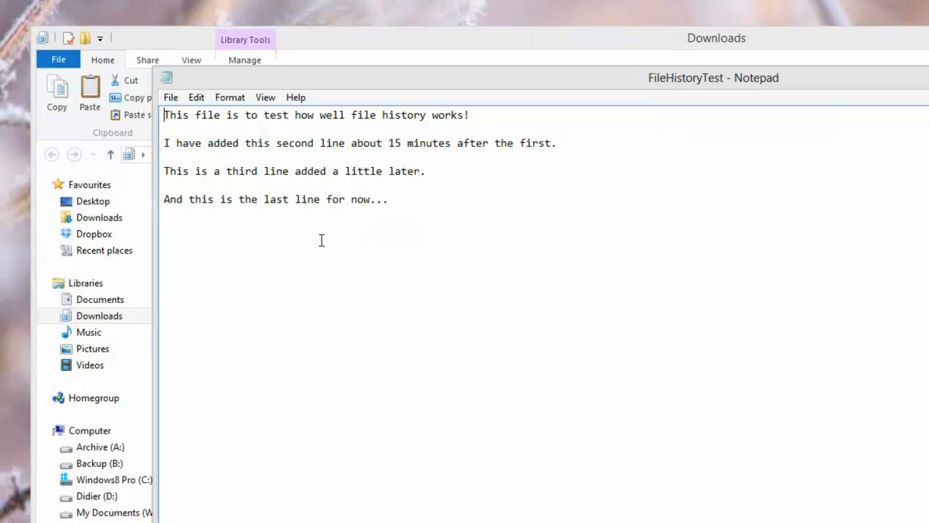
{"action": "left_click_drag", "start_coordinate": [820, 78], "coordinate": [885, 177]}
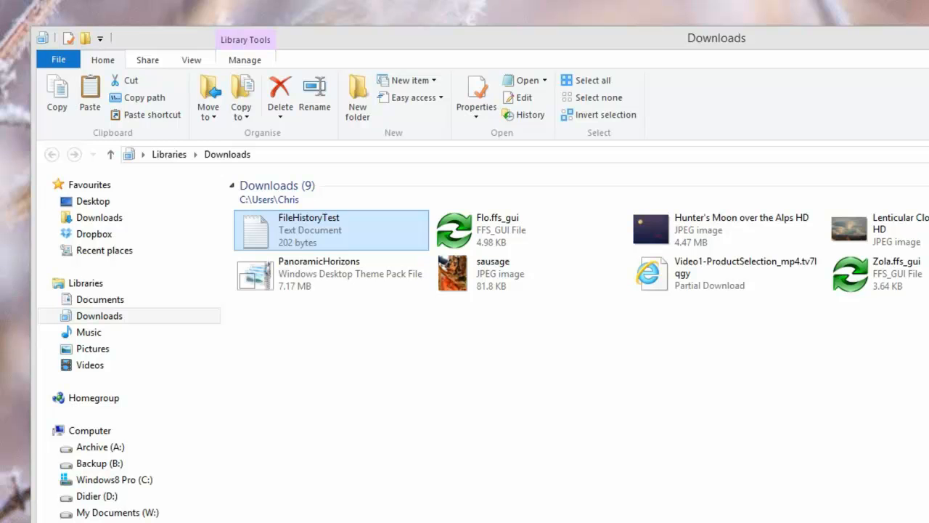
{"action": "left_click", "coordinate": [761, 519]}
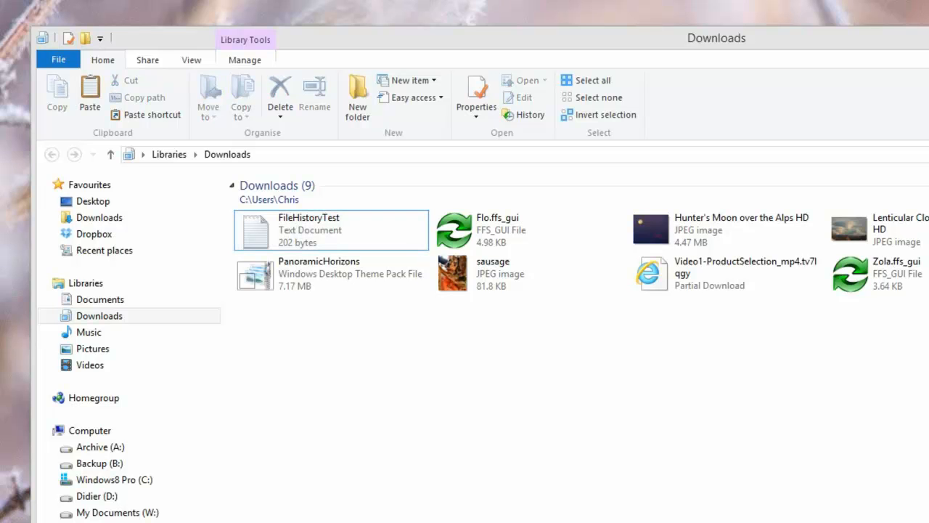
- View the File History versions of FileHistoryTest, going back to the oldest one
{"action": "left_click", "coordinate": [305, 236]}
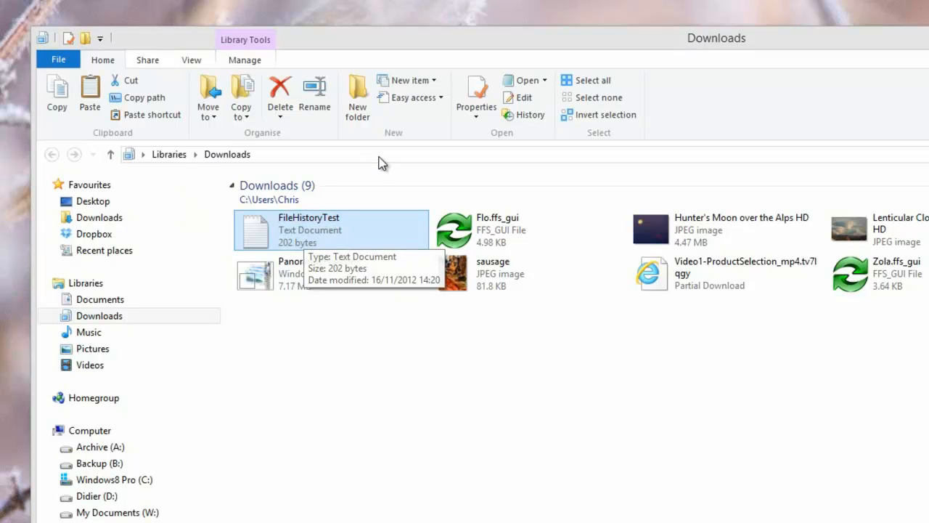
{"action": "left_click", "coordinate": [536, 120]}
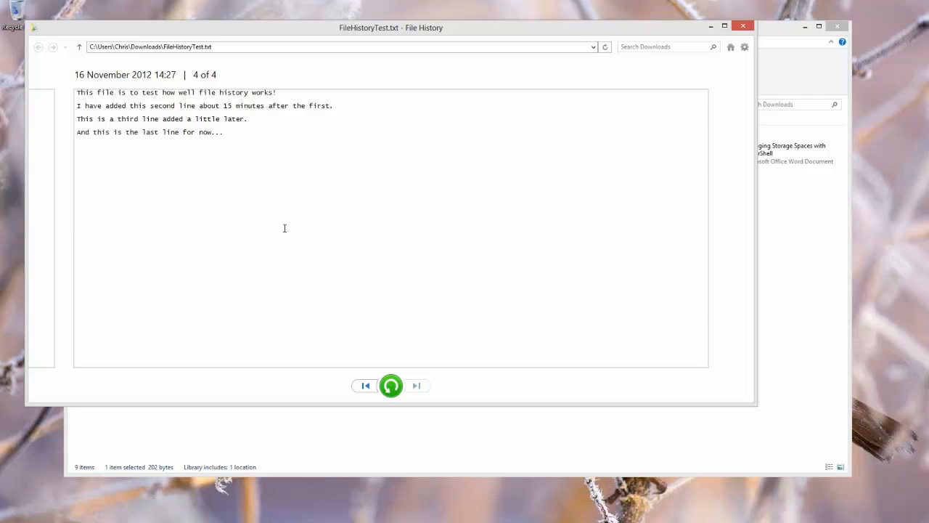
{"action": "left_click", "coordinate": [367, 388]}
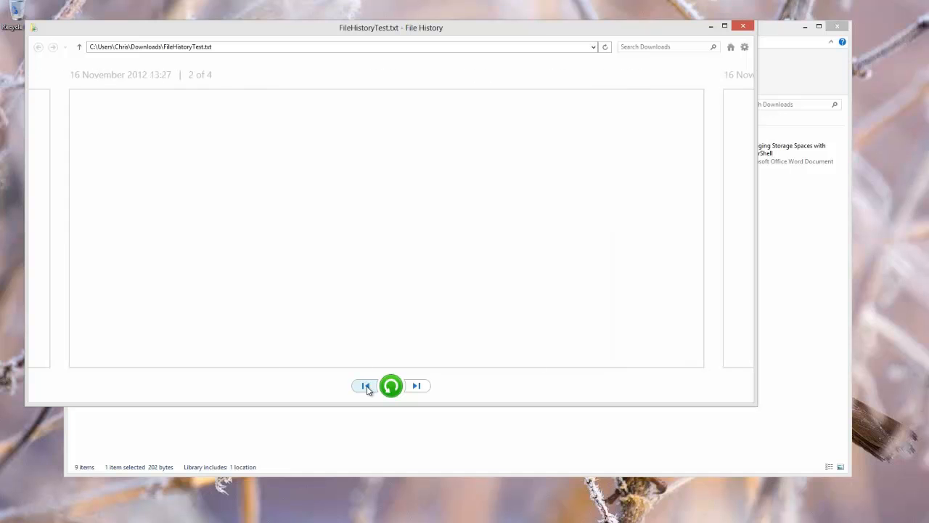
{"action": "left_click", "coordinate": [367, 388]}
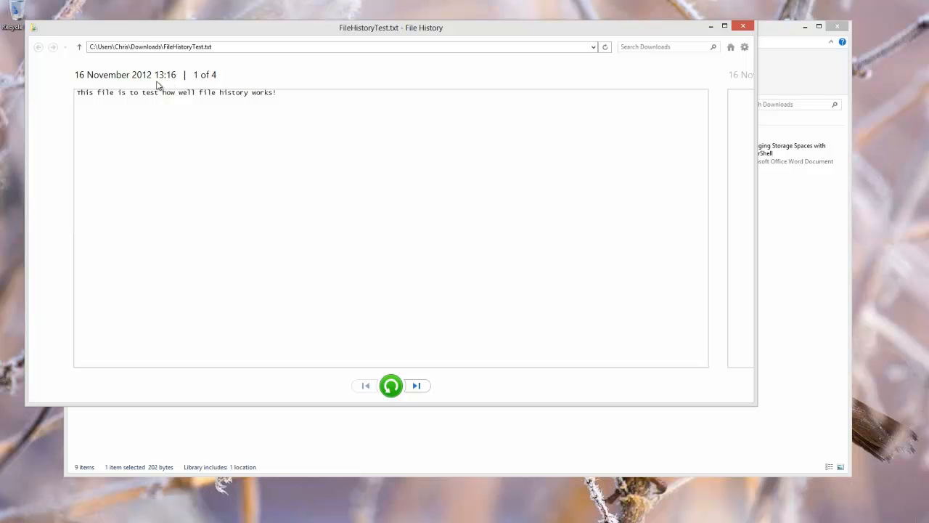
- Step forward through the saved versions of FileHistoryTest from the oldest to the newest
{"action": "left_click", "coordinate": [418, 386]}
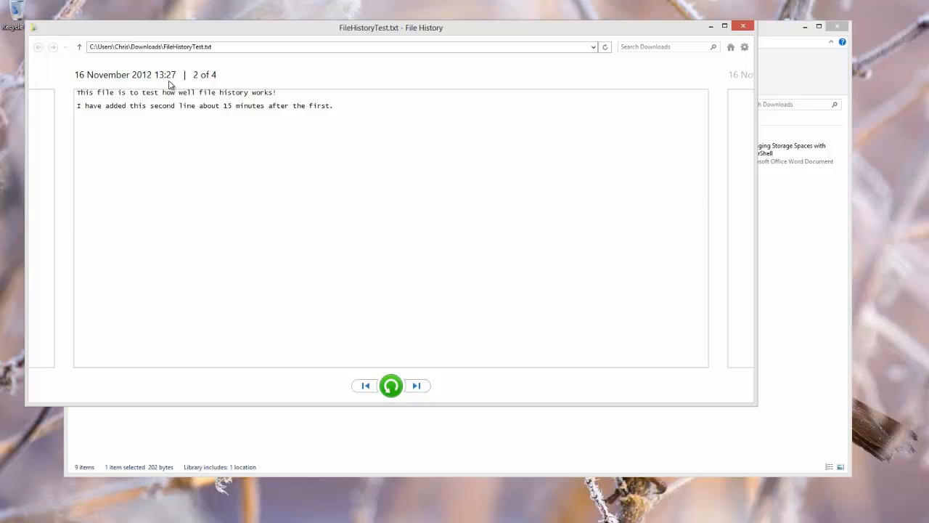
{"action": "left_click", "coordinate": [424, 389]}
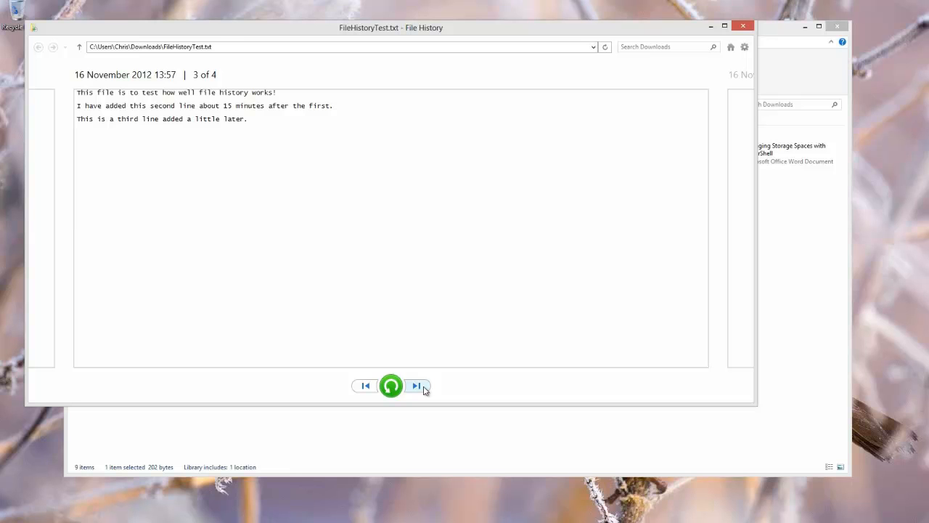
{"action": "left_click", "coordinate": [424, 389]}
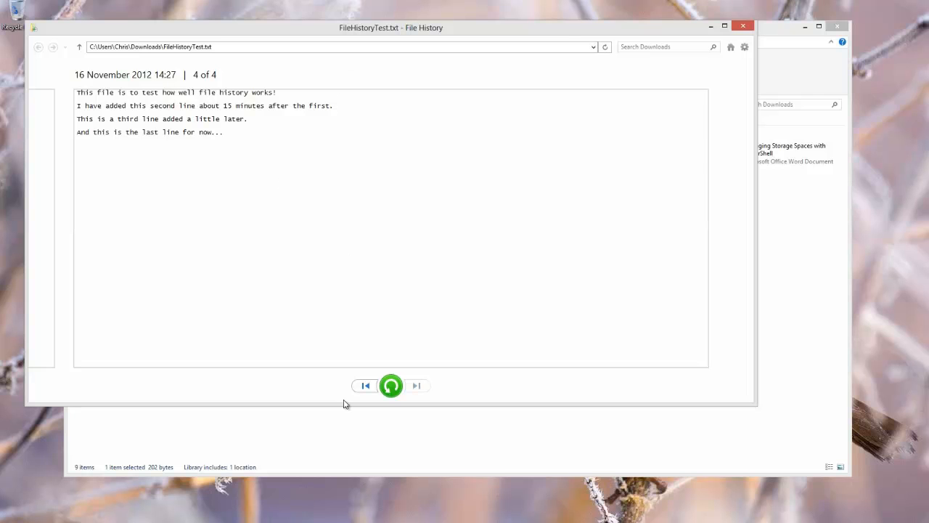
- Restore the 16 November 2012 13:27 version of FileHistoryTest to its original location, replacing the existing file
{"action": "left_click", "coordinate": [373, 389]}
{"action": "left_click", "coordinate": [373, 389]}
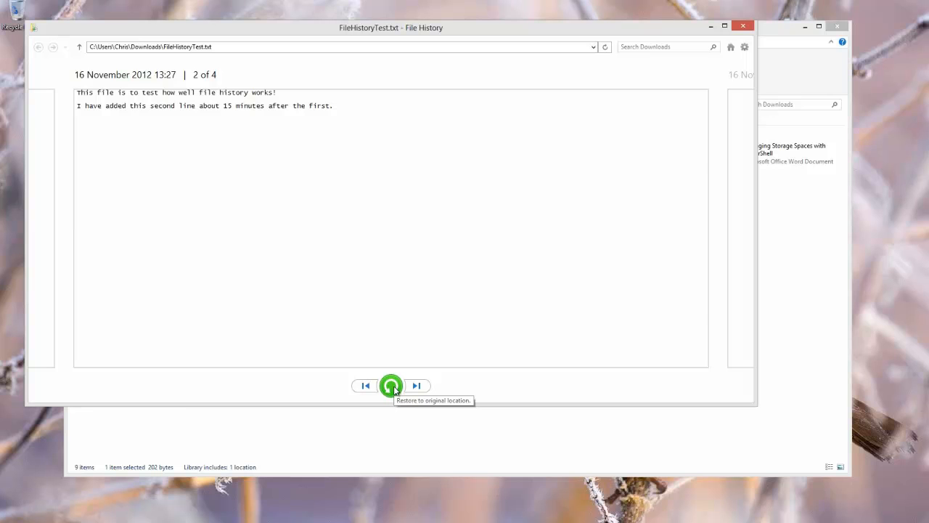
{"action": "left_click", "coordinate": [393, 388]}
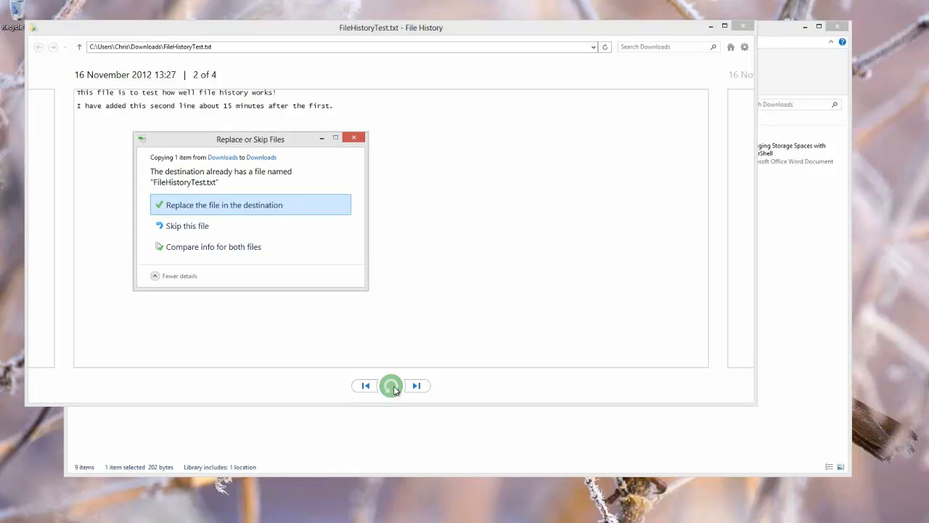
{"action": "left_click", "coordinate": [262, 206]}
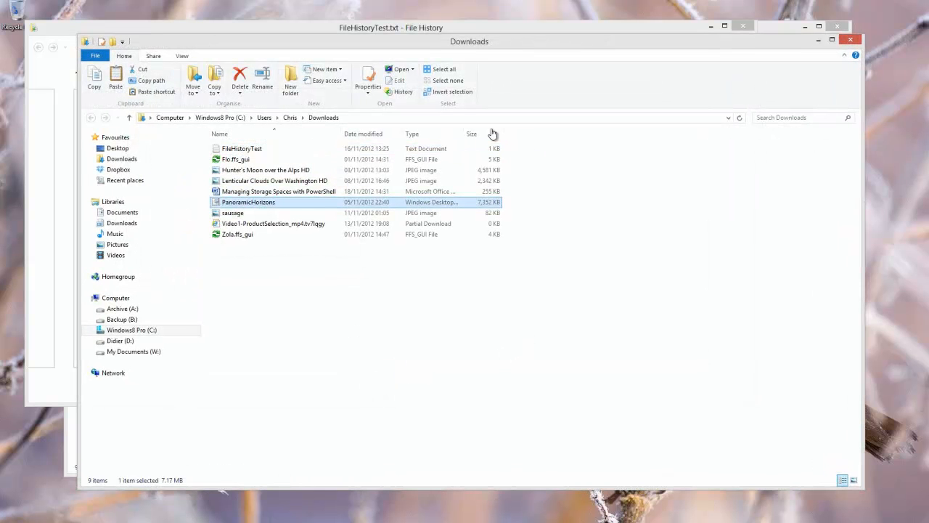
- Open the restored FileHistoryTest document from Downloads to read its contents, and close it
{"action": "double_click", "coordinate": [233, 148]}
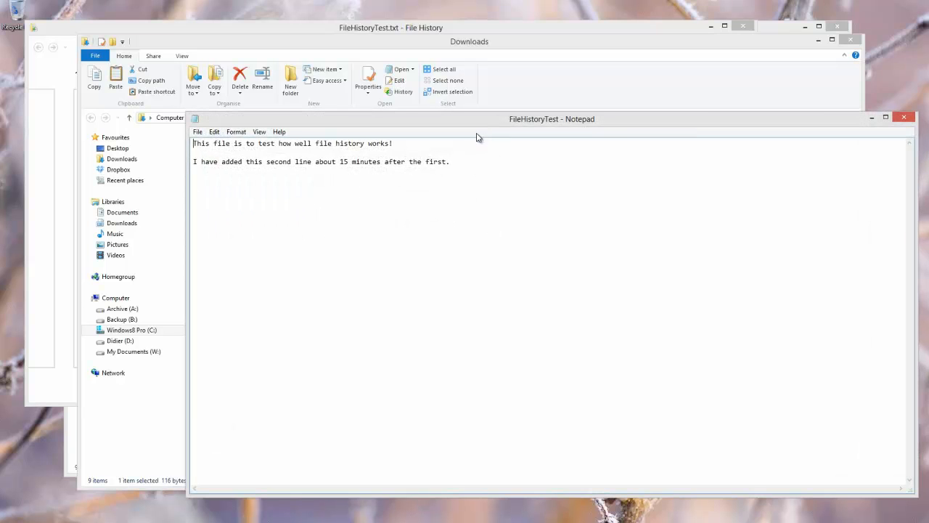
{"action": "left_click_drag", "start_coordinate": [491, 125], "coordinate": [471, 140]}
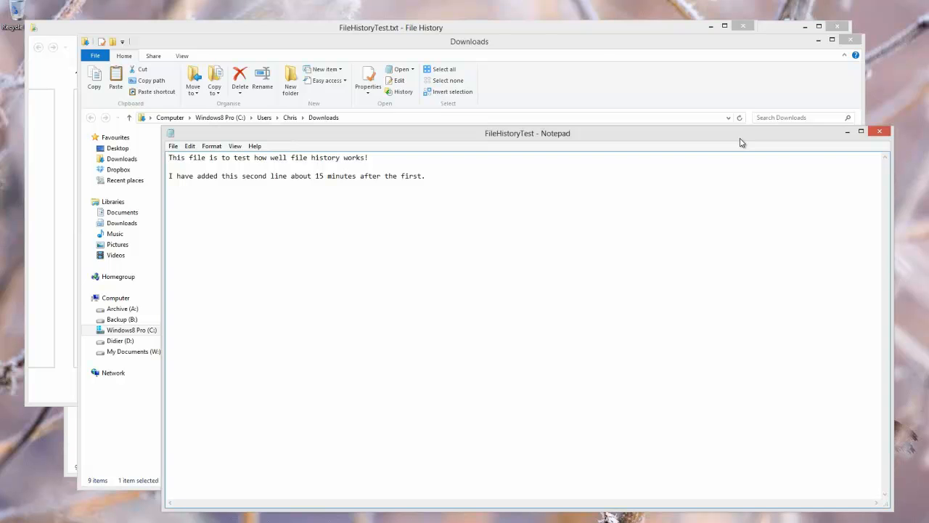
{"action": "left_click", "coordinate": [880, 131]}
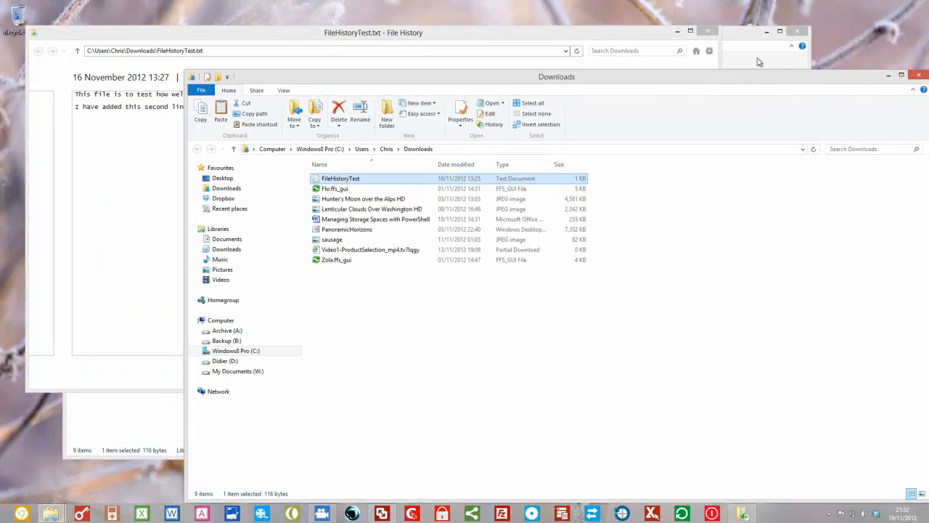
- Close the File History window and the extra Downloads folder window, and reposition the remaining Downloads library window
{"action": "left_click", "coordinate": [708, 32]}
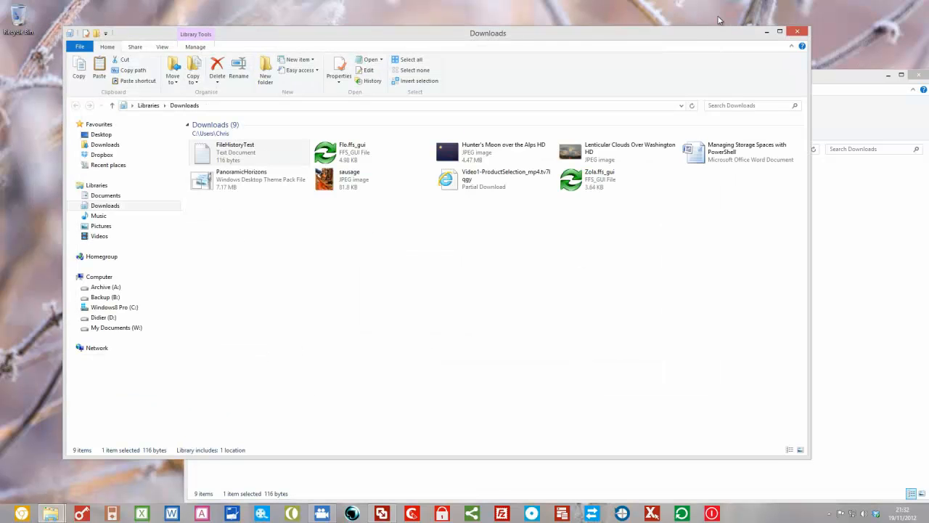
{"action": "left_click", "coordinate": [861, 77]}
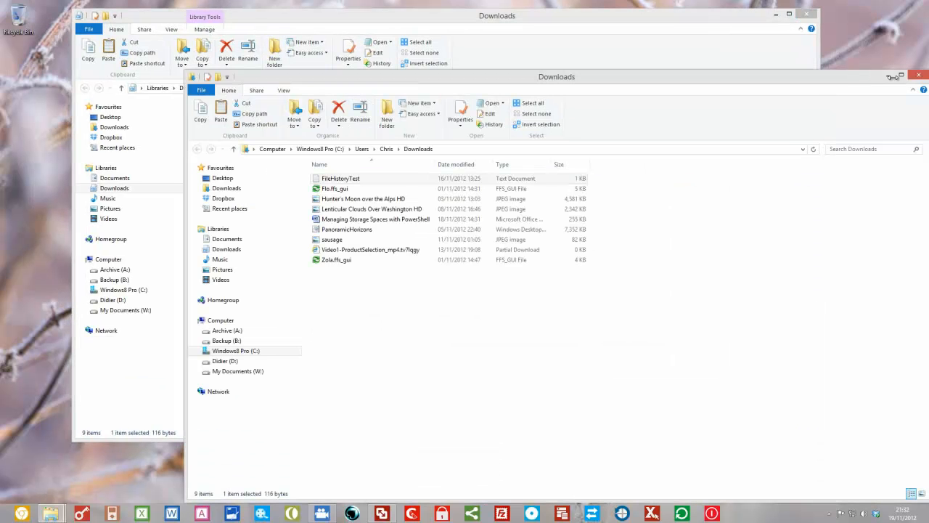
{"action": "left_click", "coordinate": [745, 43]}
{"action": "left_click_drag", "start_coordinate": [712, 21], "coordinate": [777, 82]}
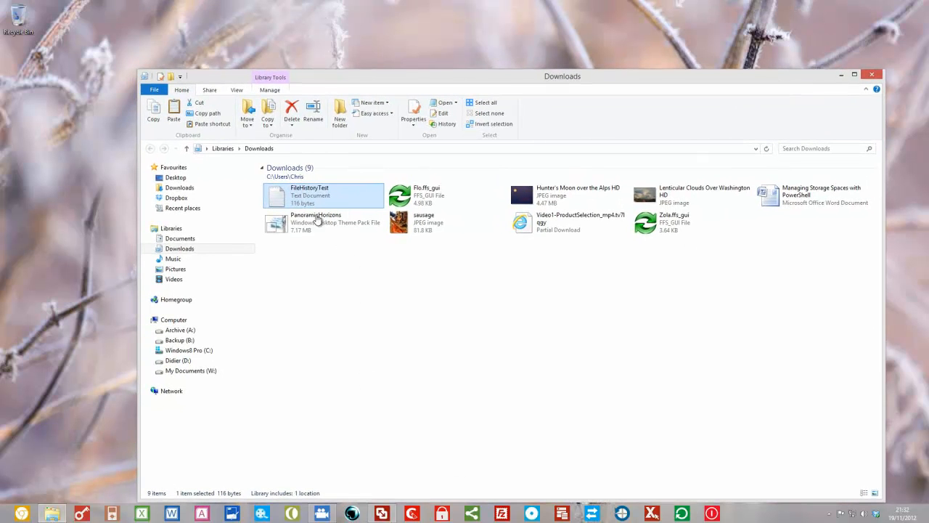
- Delete FileHistoryTest from Downloads and permanently remove it by emptying the Recycle Bin
{"action": "left_click_drag", "start_coordinate": [299, 198], "coordinate": [19, 27]}
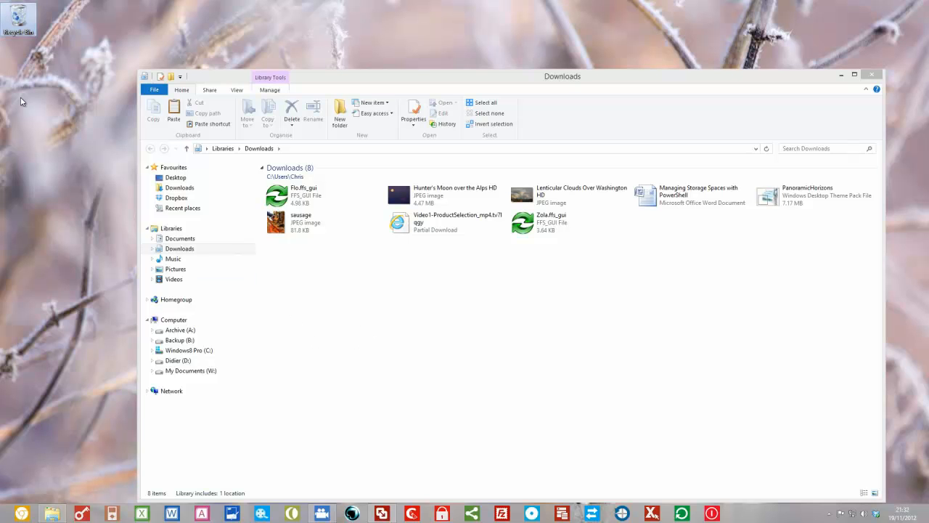
{"action": "double_click", "coordinate": [18, 20]}
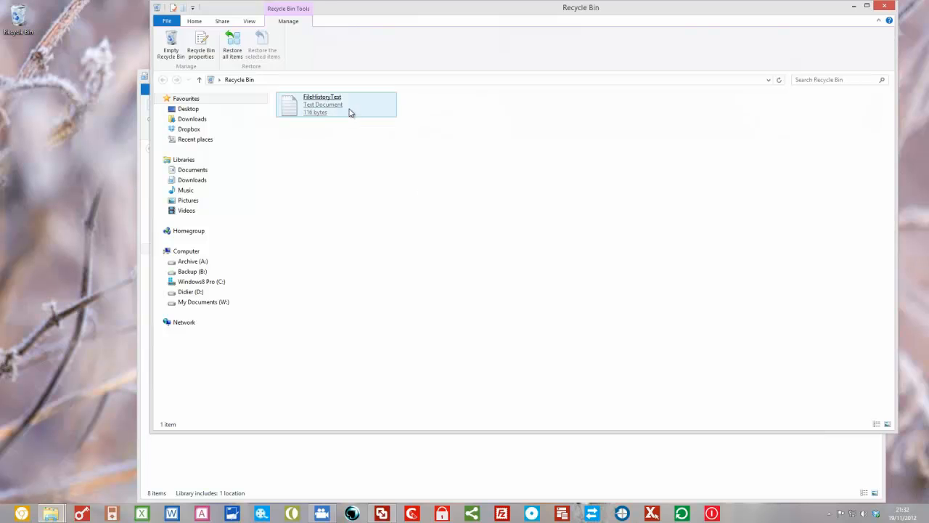
{"action": "right_click", "coordinate": [349, 110]}
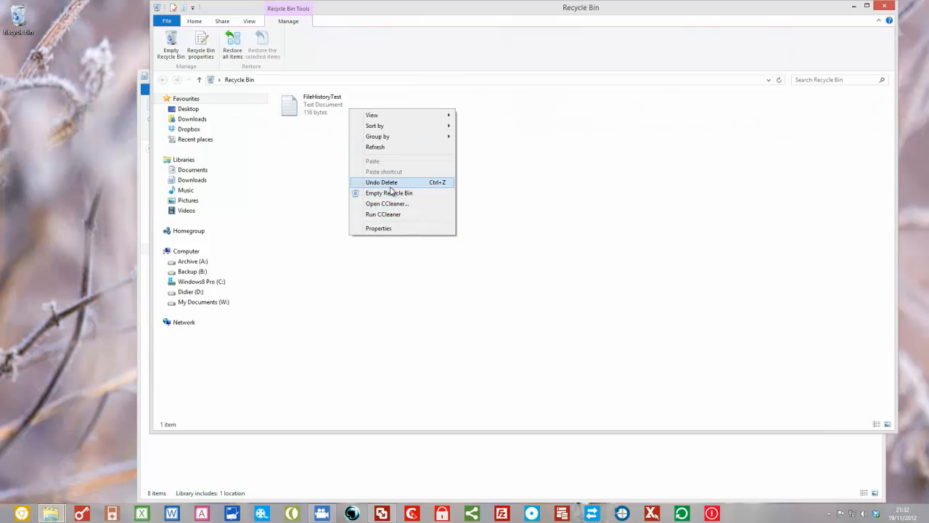
{"action": "left_click", "coordinate": [311, 170]}
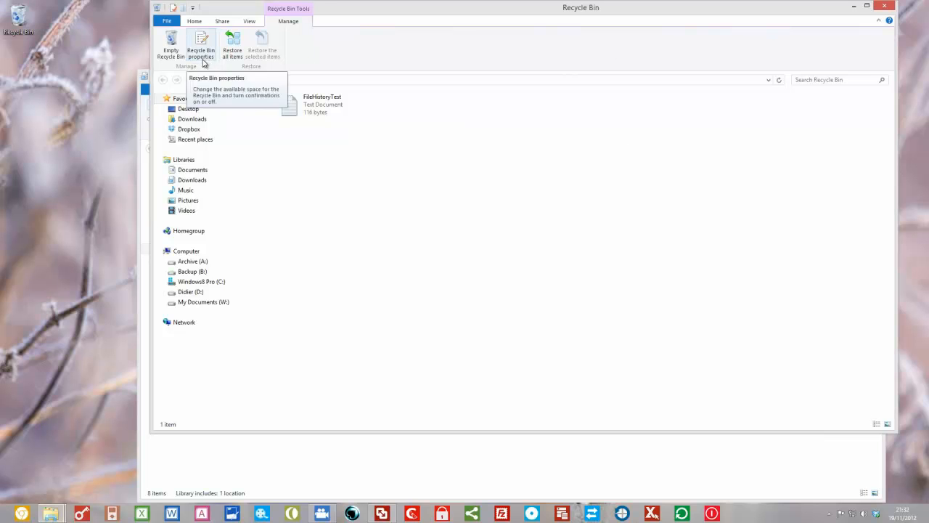
{"action": "left_click", "coordinate": [177, 54]}
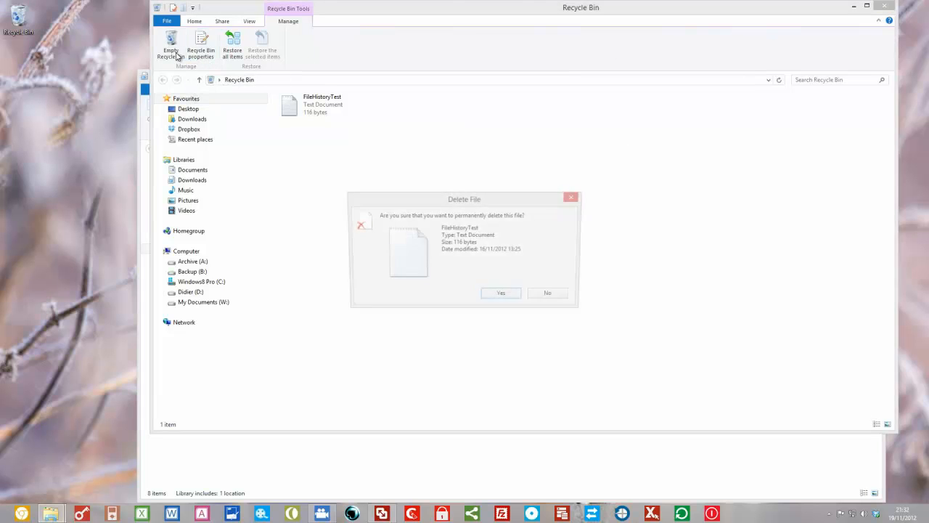
{"action": "left_click", "coordinate": [504, 296]}
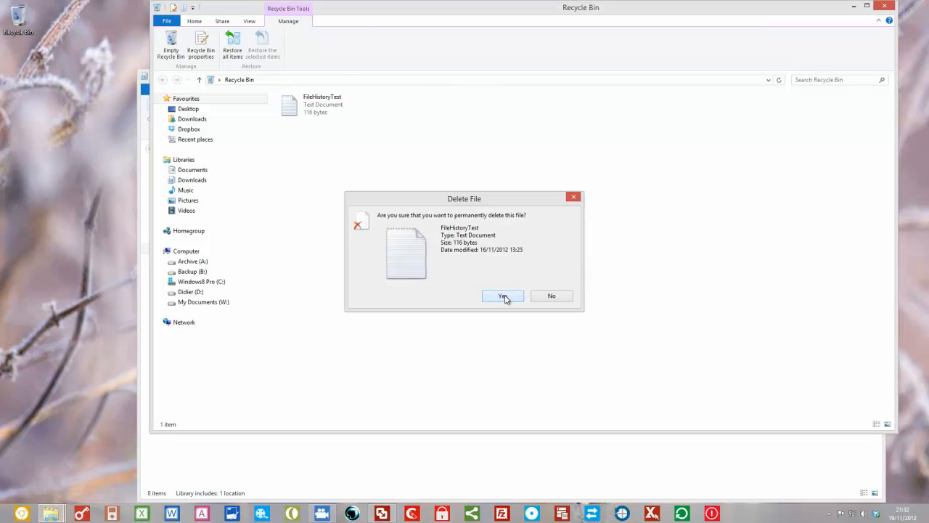
{"action": "left_click", "coordinate": [884, 6]}
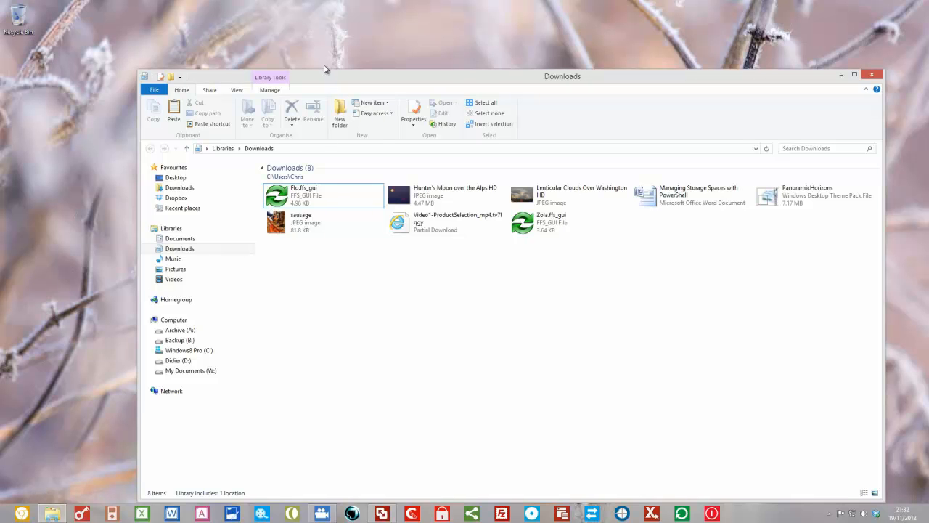
- Switch to Control Panel and open File History's file restore from System and Security
{"action": "left_click_drag", "start_coordinate": [331, 79], "coordinate": [317, 54]}
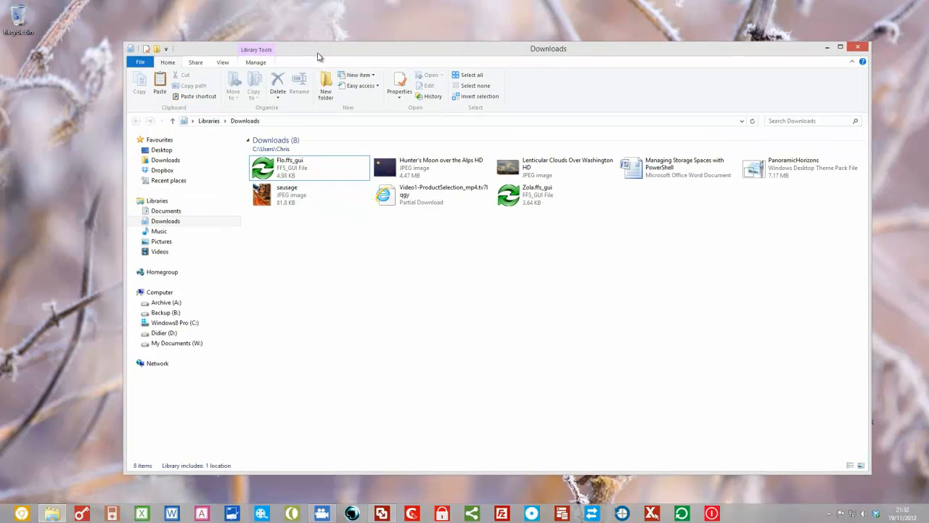
{"action": "left_click", "coordinate": [285, 168]}
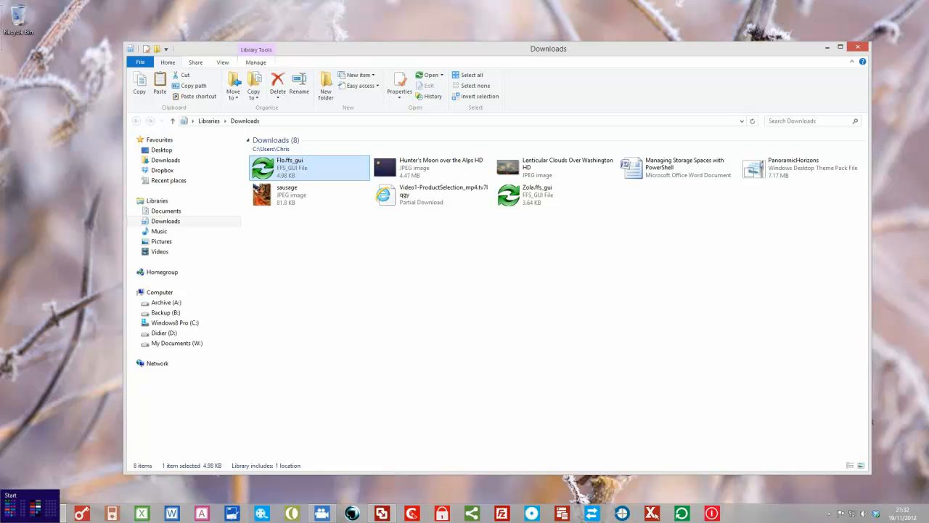
{"action": "right_click", "coordinate": [1, 521]}
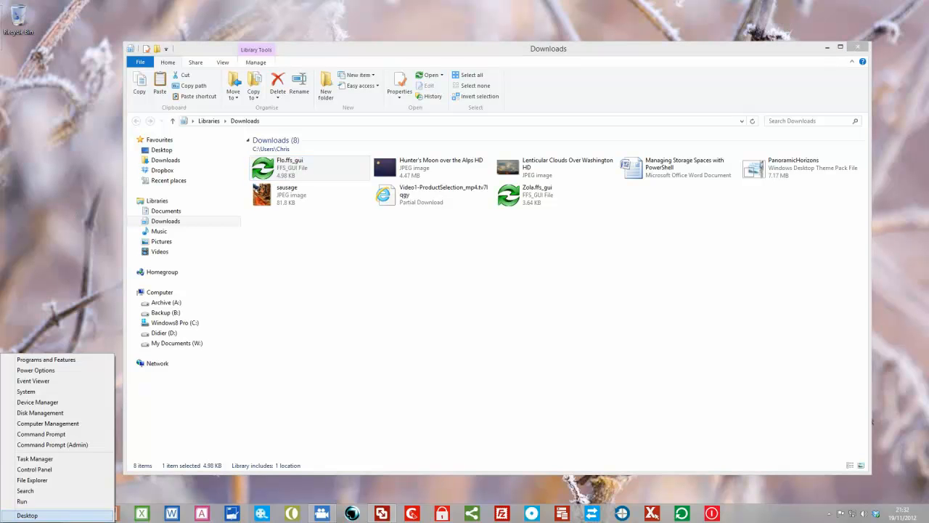
{"action": "left_click", "coordinate": [32, 470]}
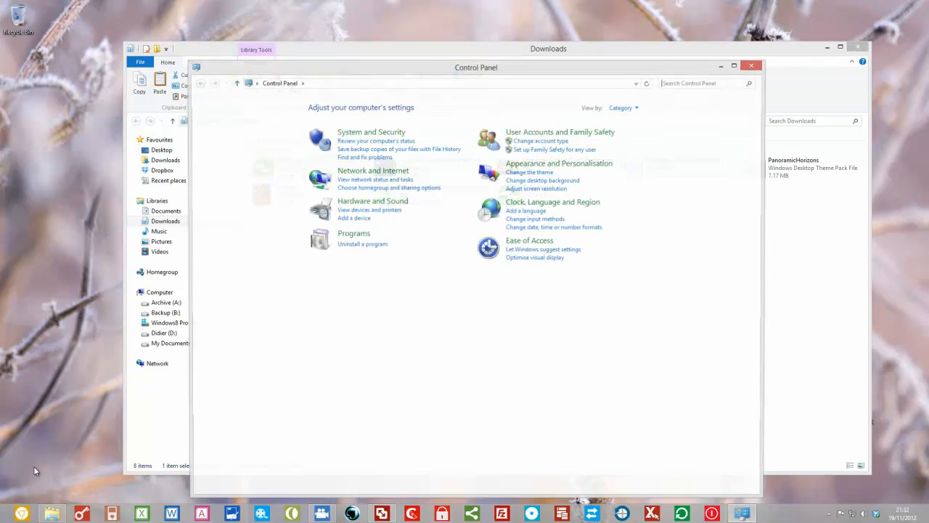
{"action": "left_click", "coordinate": [392, 134]}
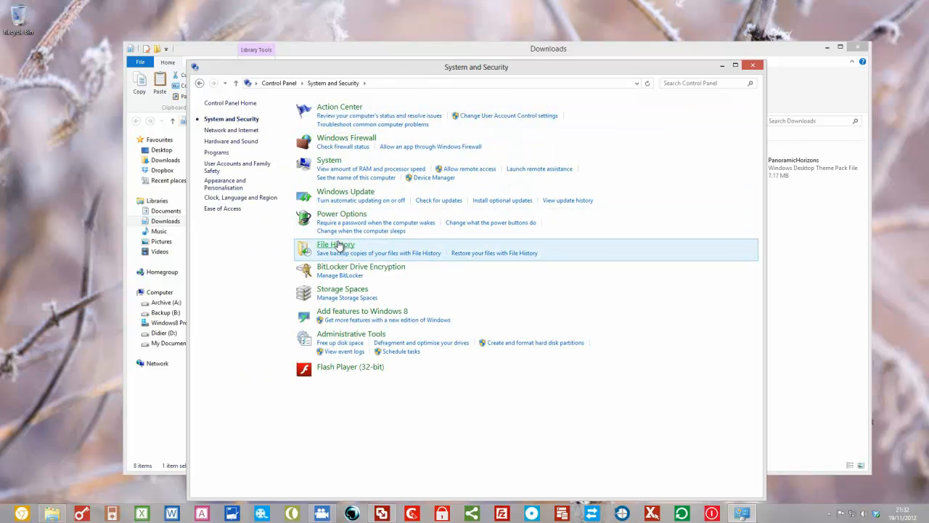
{"action": "left_click", "coordinate": [481, 255]}
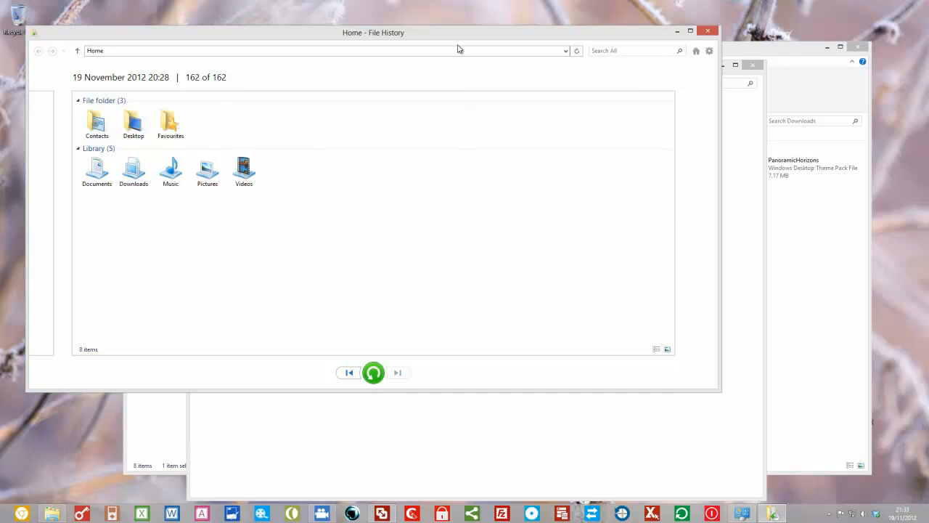
- Restore the deleted FileHistoryTest file from the latest backup of the Downloads library to its original location
{"action": "left_click_drag", "start_coordinate": [462, 40], "coordinate": [531, 39]}
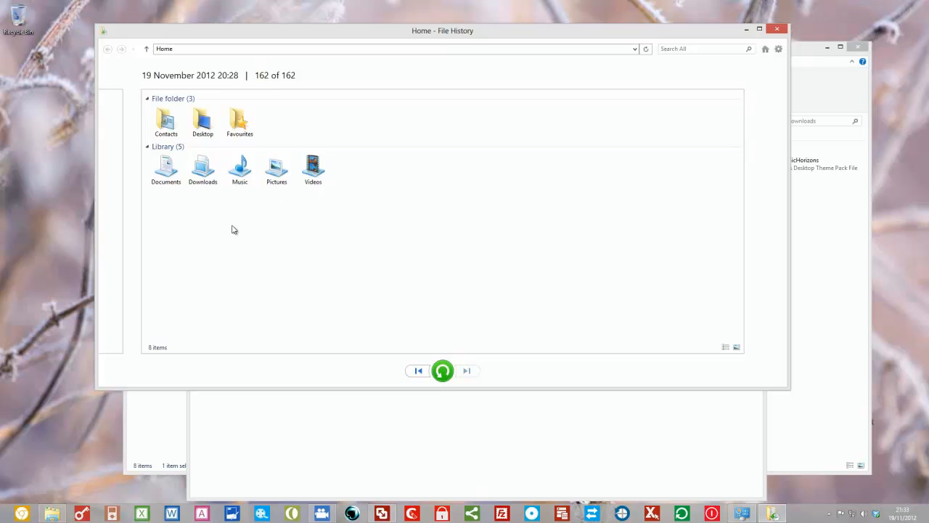
{"action": "double_click", "coordinate": [203, 172]}
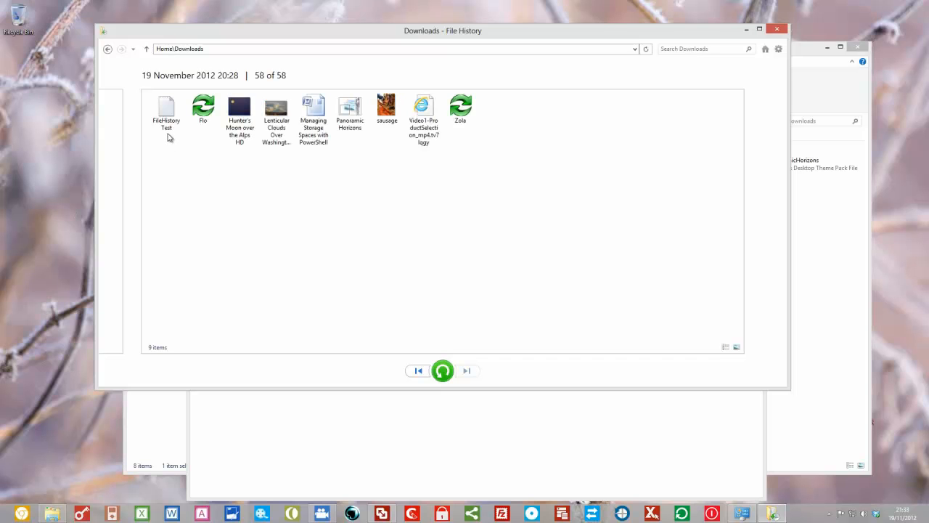
{"action": "left_click", "coordinate": [167, 132]}
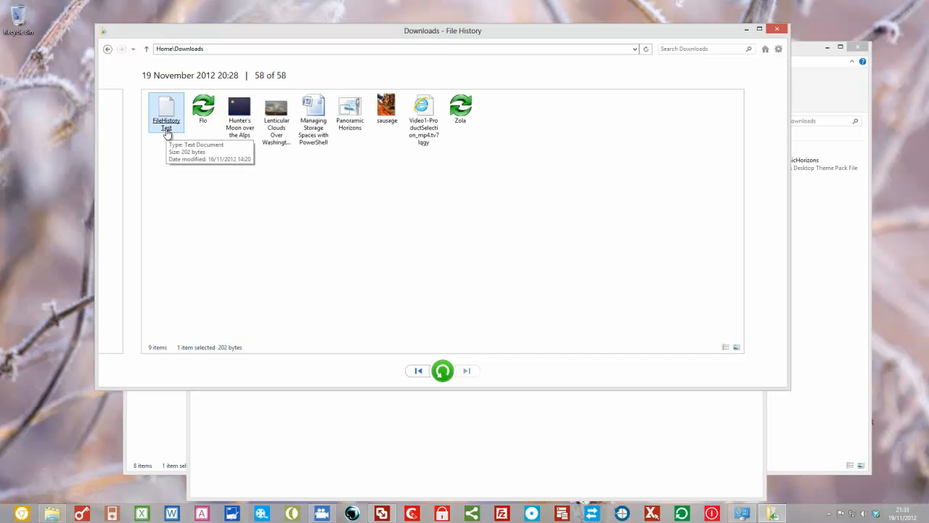
{"action": "left_click", "coordinate": [443, 371]}
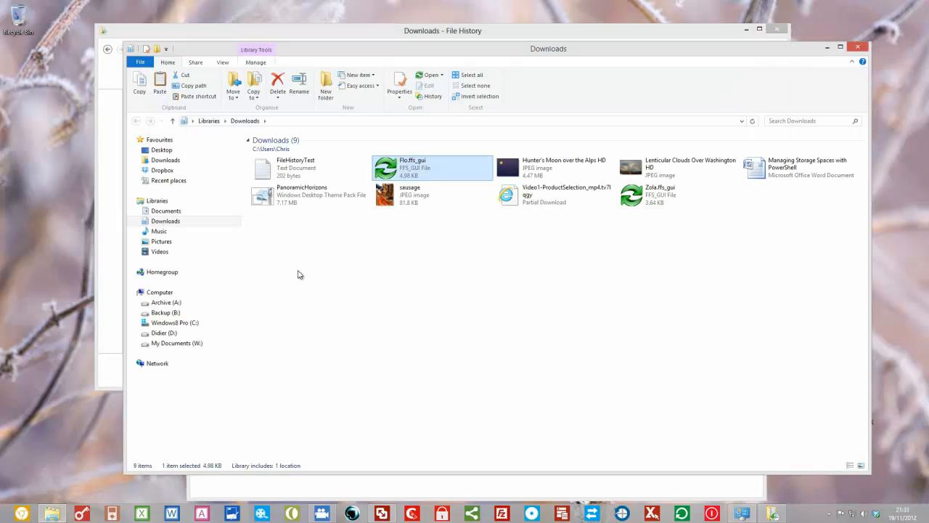
- Open the recovered FileHistoryTest document in the Downloads library to read its contents
{"action": "left_click", "coordinate": [294, 169]}
{"action": "double_click", "coordinate": [296, 170]}
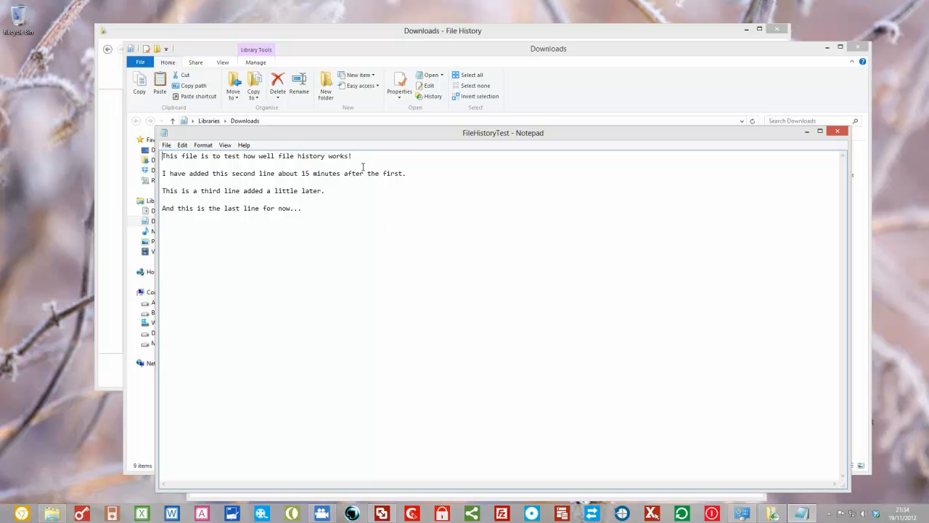
{"action": "left_click", "coordinate": [303, 208]}
{"action": "left_click_drag", "start_coordinate": [405, 139], "coordinate": [339, 133]}
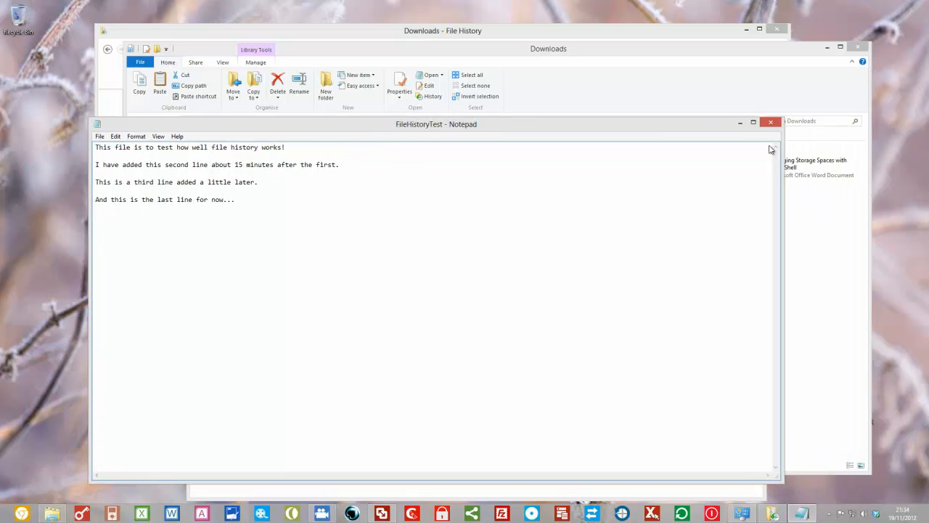